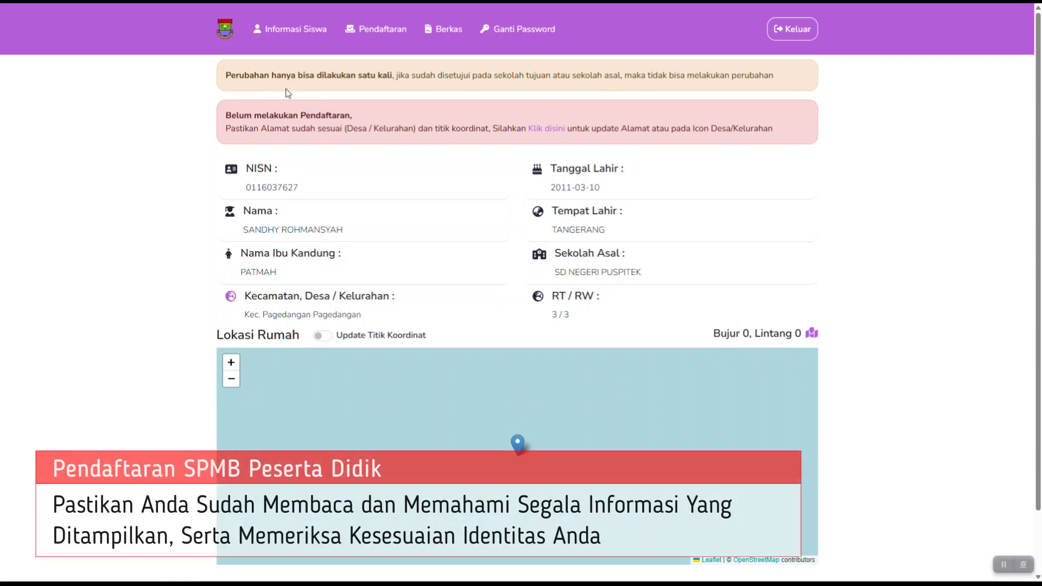
Step: Review the change and registration notices and check each of the student's identity, birth, school and residence fields
{"action": "left_click_drag", "start_coordinate": [223, 75], "coordinate": [796, 81]}
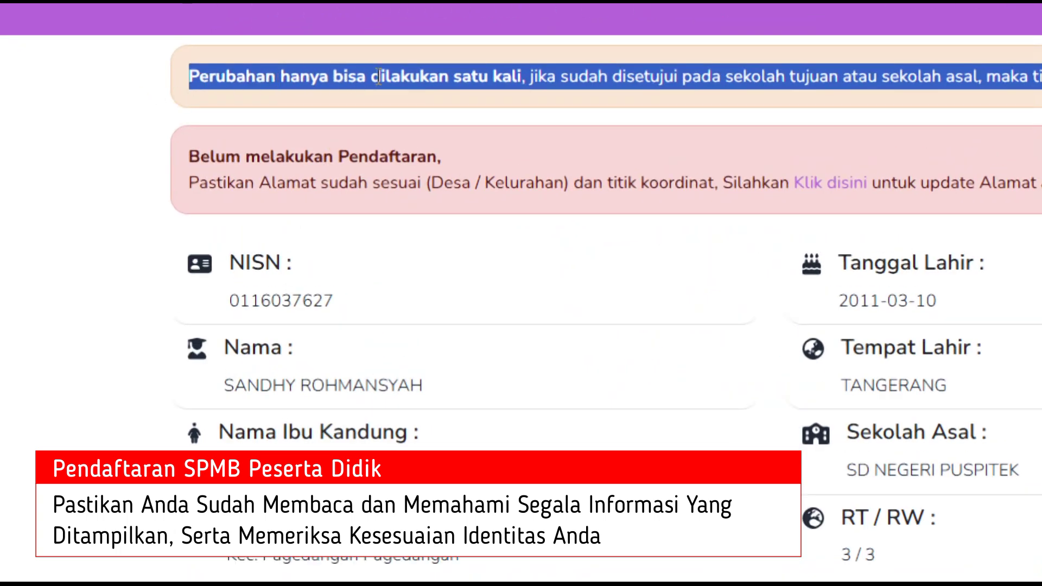
{"action": "left_click", "coordinate": [517, 81]}
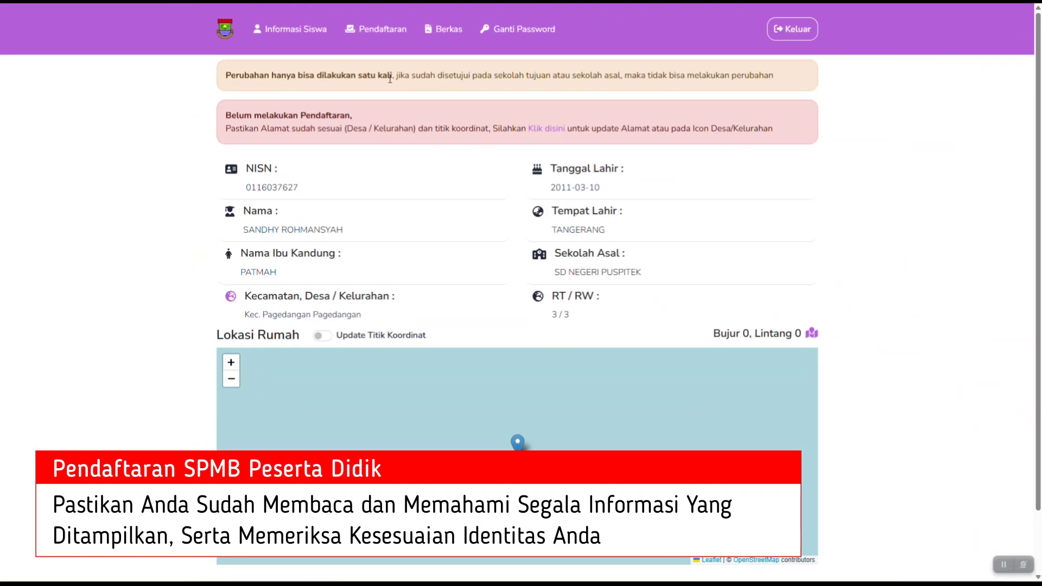
{"action": "left_click_drag", "start_coordinate": [227, 119], "coordinate": [360, 119]}
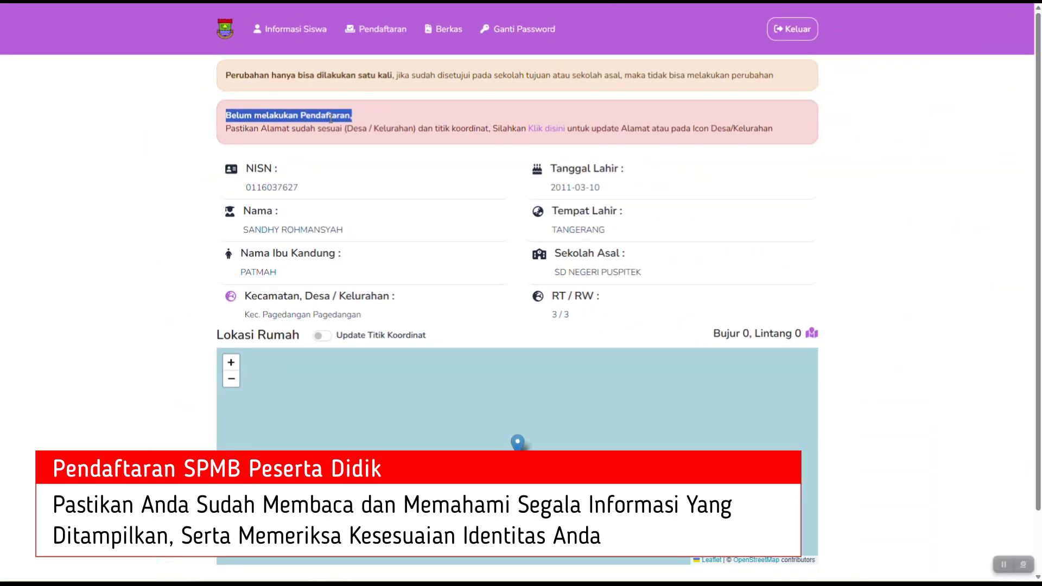
{"action": "left_click_drag", "start_coordinate": [327, 191], "coordinate": [238, 190]}
{"action": "left_click_drag", "start_coordinate": [338, 227], "coordinate": [237, 235]}
{"action": "left_click_drag", "start_coordinate": [295, 274], "coordinate": [236, 275]}
{"action": "left_click_drag", "start_coordinate": [362, 318], "coordinate": [245, 319]}
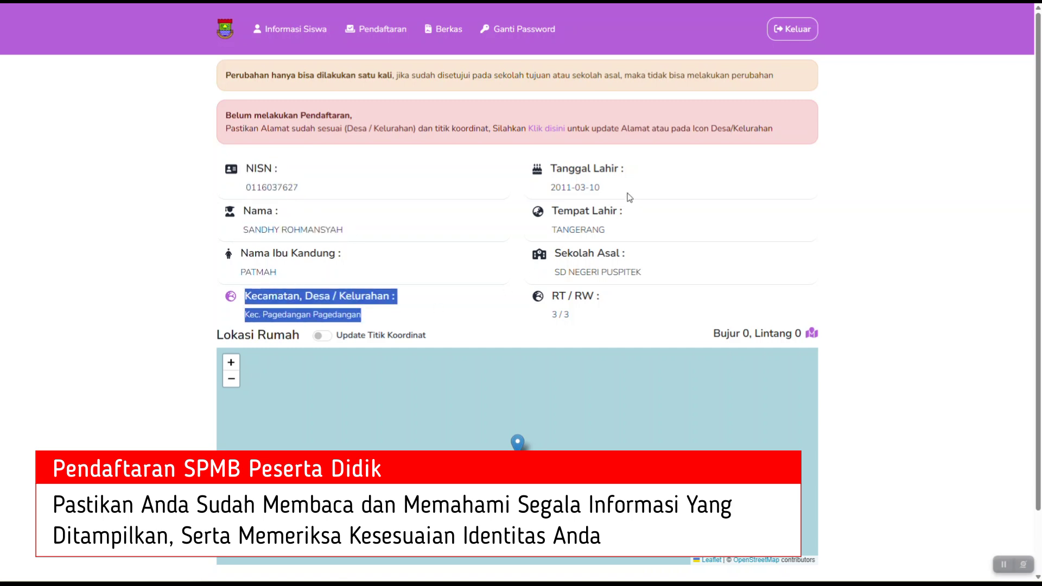
{"action": "left_click_drag", "start_coordinate": [629, 197], "coordinate": [521, 179]}
{"action": "left_click_drag", "start_coordinate": [652, 228], "coordinate": [550, 219]}
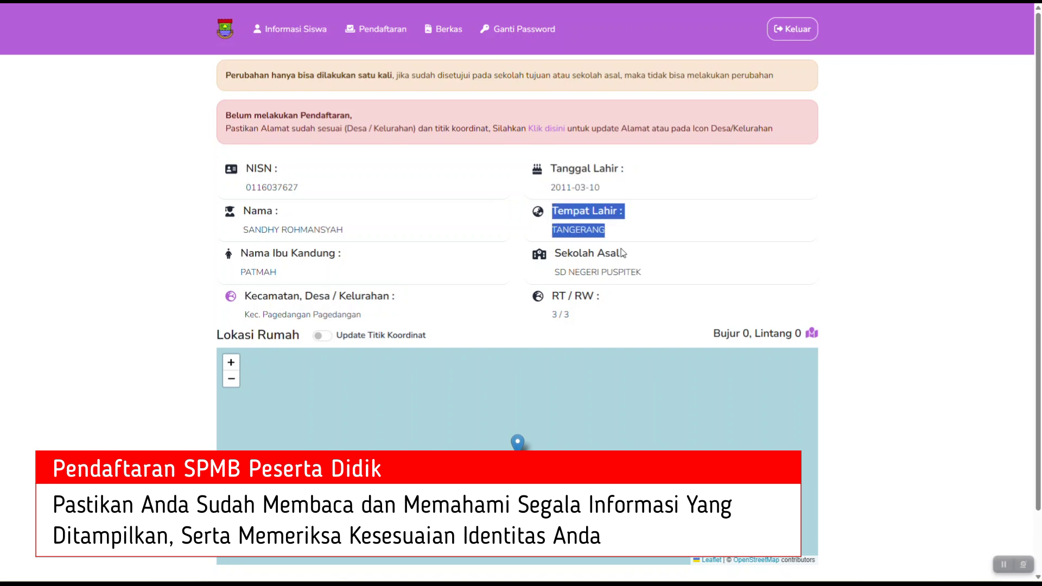
{"action": "left_click_drag", "start_coordinate": [657, 276], "coordinate": [558, 253]}
{"action": "left_click_drag", "start_coordinate": [593, 312], "coordinate": [521, 300]}
{"action": "left_click", "coordinate": [484, 209]}
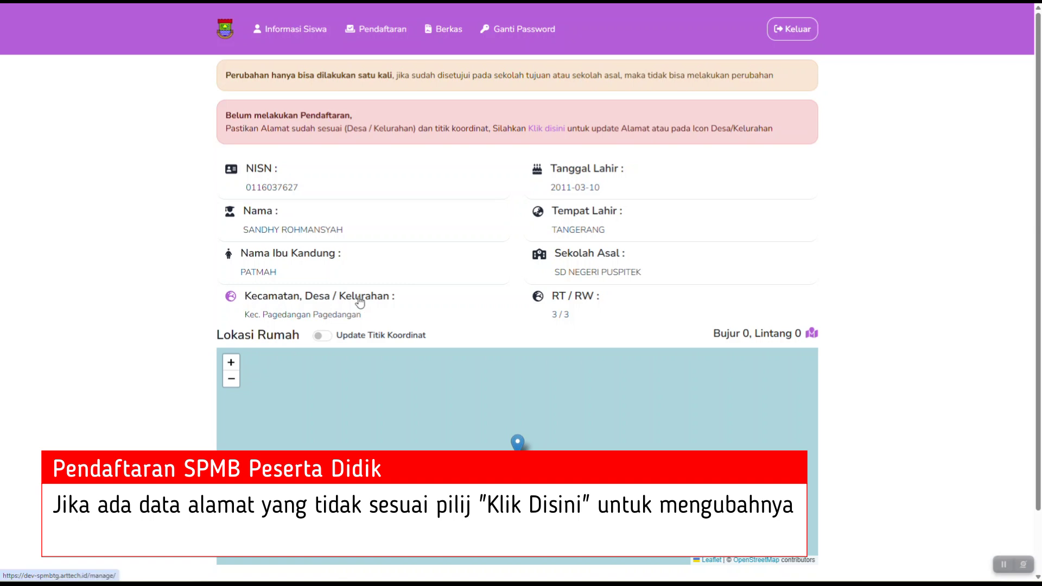
Step: Open the home address update form, check the regency, district and village options, and save the address update
{"action": "left_click", "coordinate": [546, 135]}
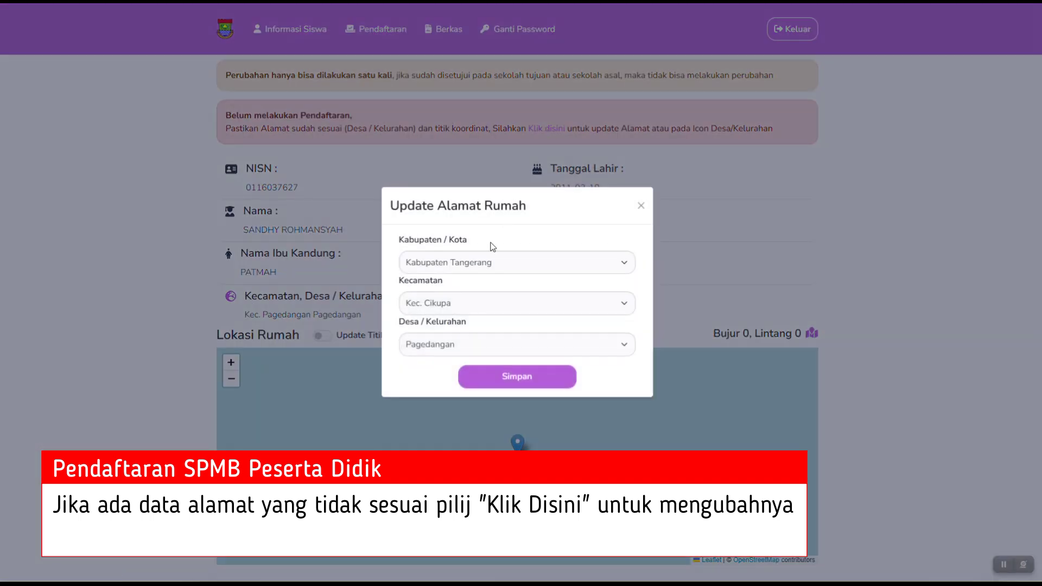
{"action": "left_click", "coordinate": [452, 264]}
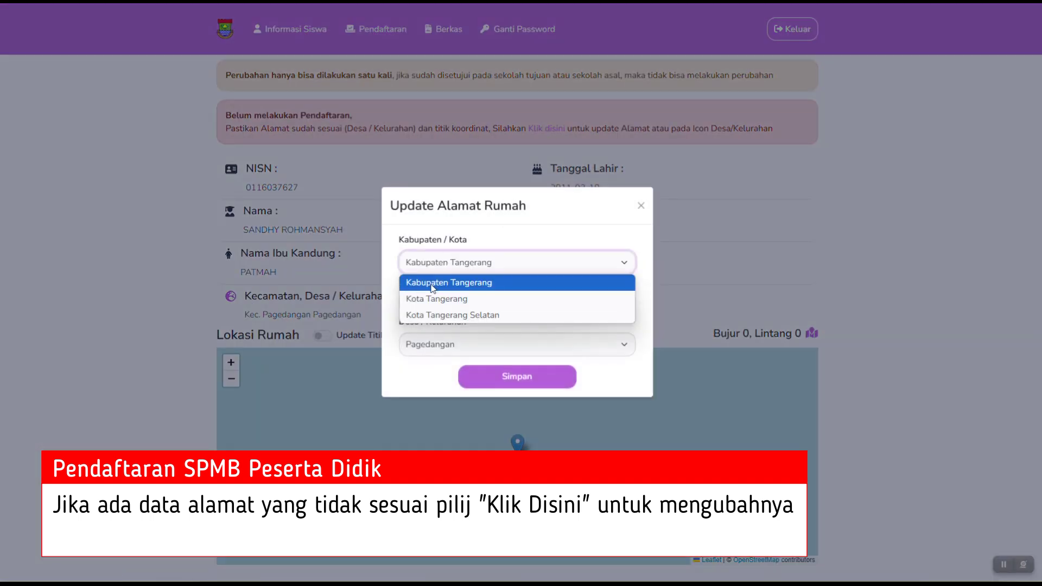
{"action": "left_click", "coordinate": [457, 265]}
{"action": "left_click", "coordinate": [429, 305]}
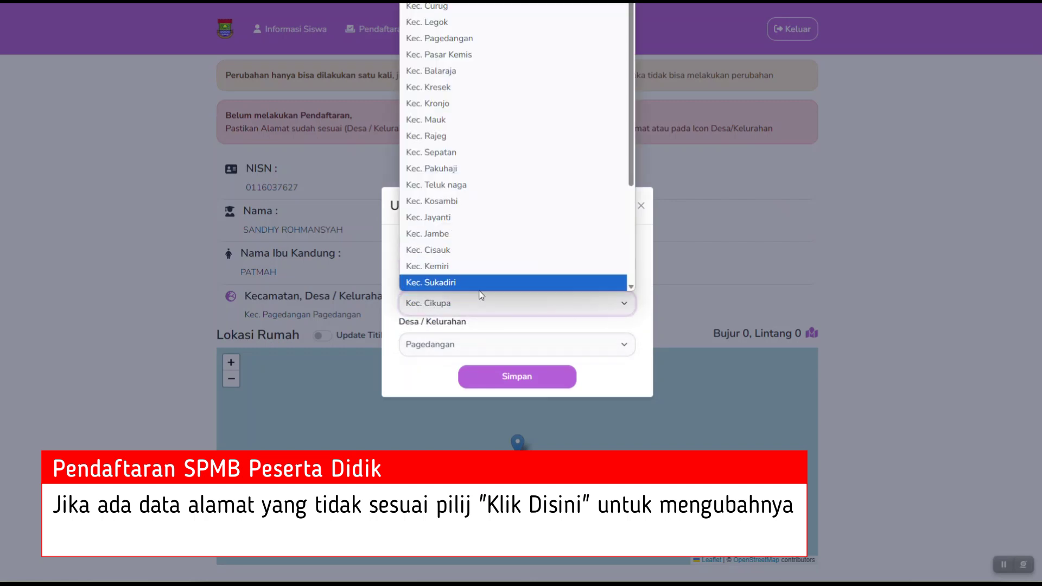
{"action": "left_click", "coordinate": [429, 303]}
{"action": "left_click", "coordinate": [441, 348]}
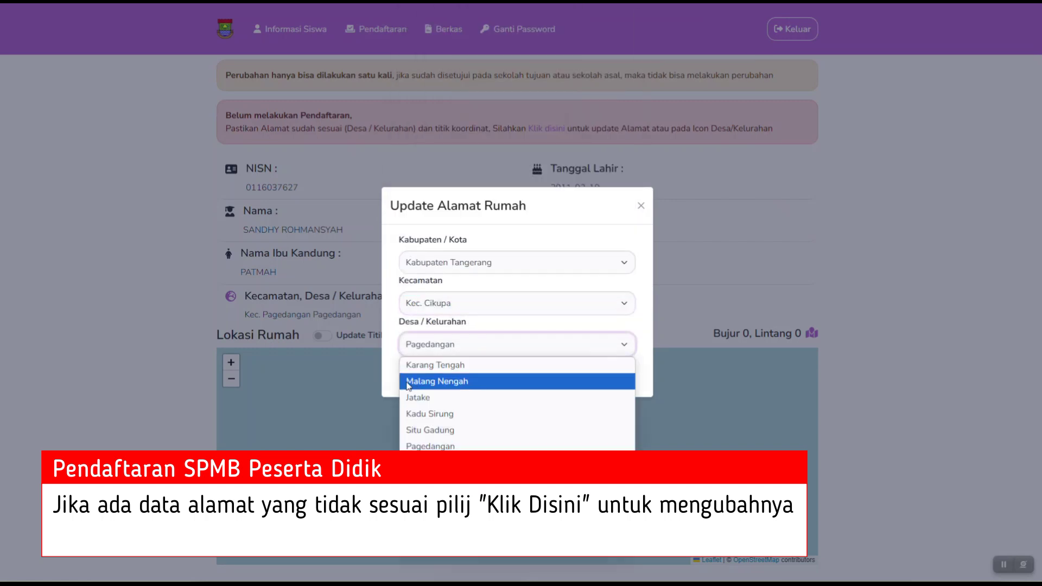
{"action": "left_click", "coordinate": [395, 372]}
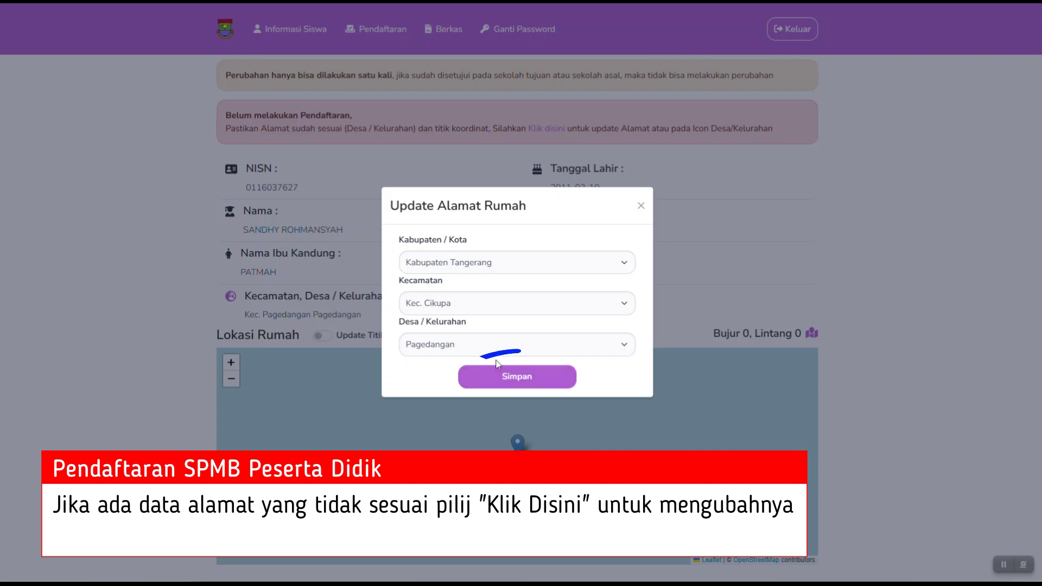
{"action": "left_click", "coordinate": [518, 384]}
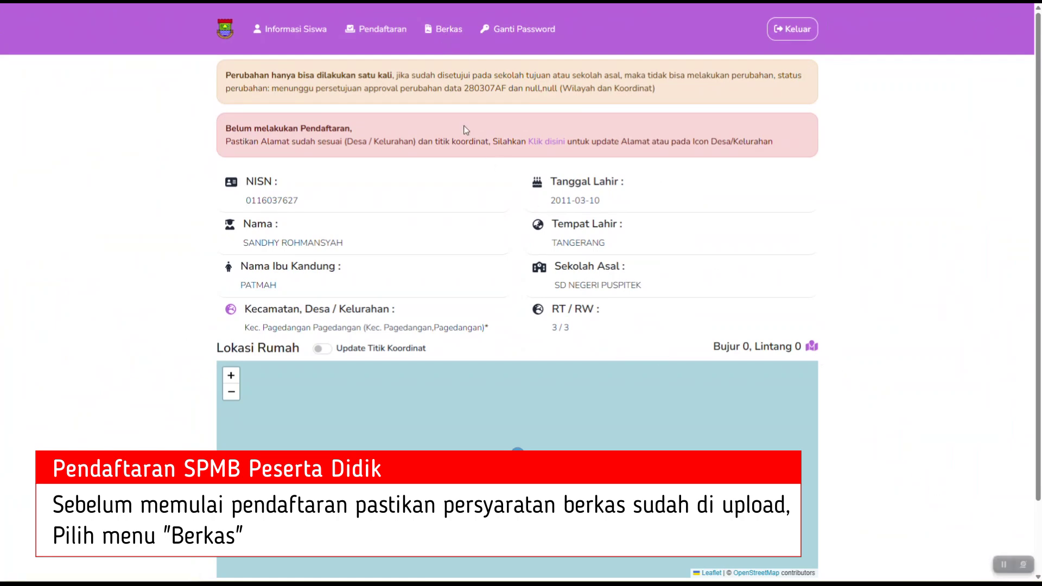
Step: Open the Berkas page and check the upload entries from Akte Kelahiran and Kartu Keluarga through SKL
{"action": "left_click", "coordinate": [442, 33]}
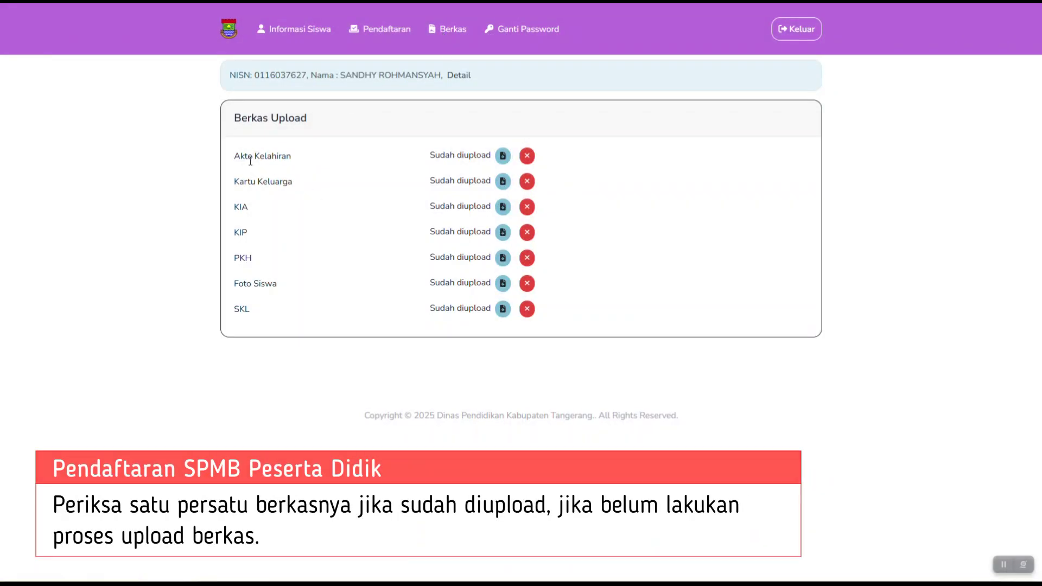
{"action": "left_click_drag", "start_coordinate": [234, 154], "coordinate": [304, 158]}
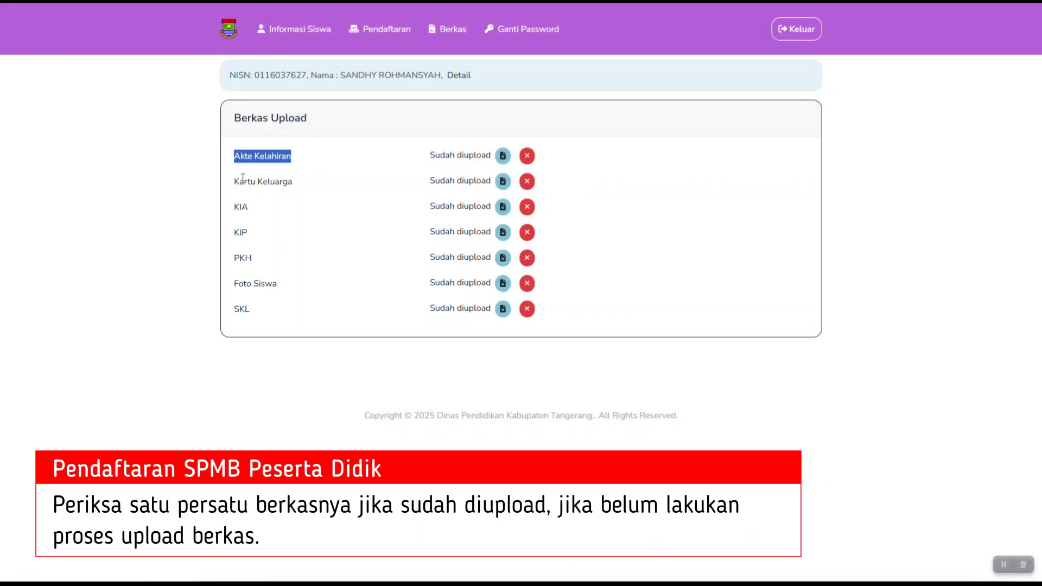
{"action": "left_click_drag", "start_coordinate": [233, 182], "coordinate": [297, 184]}
{"action": "left_click_drag", "start_coordinate": [234, 209], "coordinate": [303, 294]}
{"action": "left_click_drag", "start_coordinate": [231, 316], "coordinate": [275, 316]}
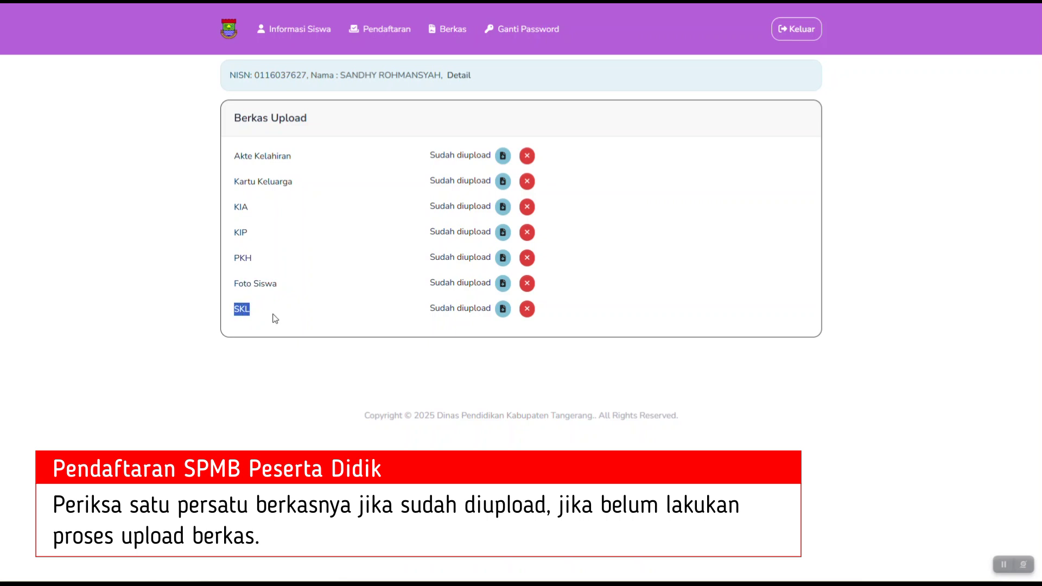
{"action": "left_click", "coordinate": [333, 290]}
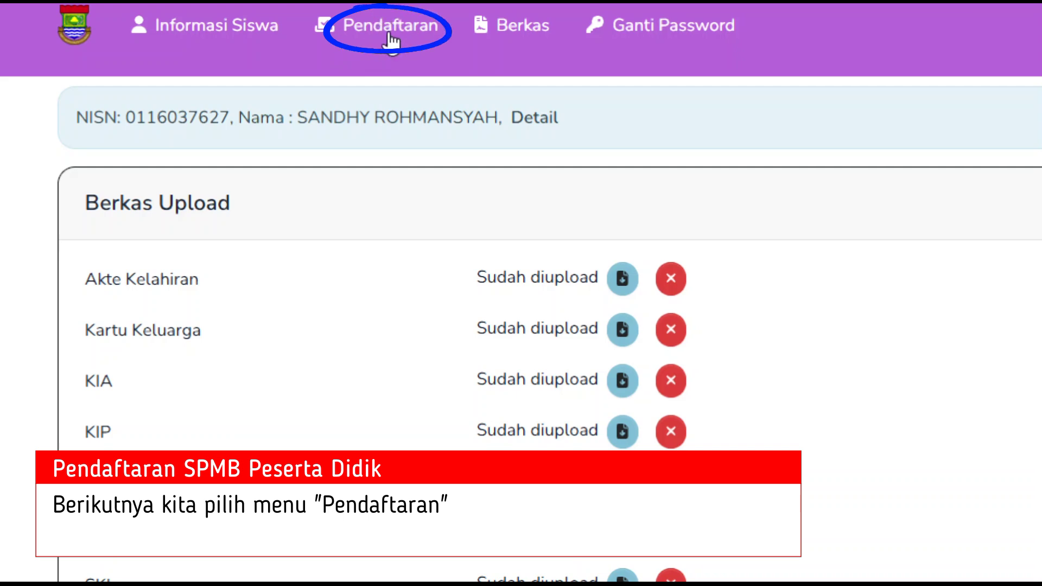
Step: Open the Pendaftaran page and review the Sekolah Pilihan 1 and Sekolah Pilihan 2 sections
{"action": "left_click", "coordinate": [392, 39]}
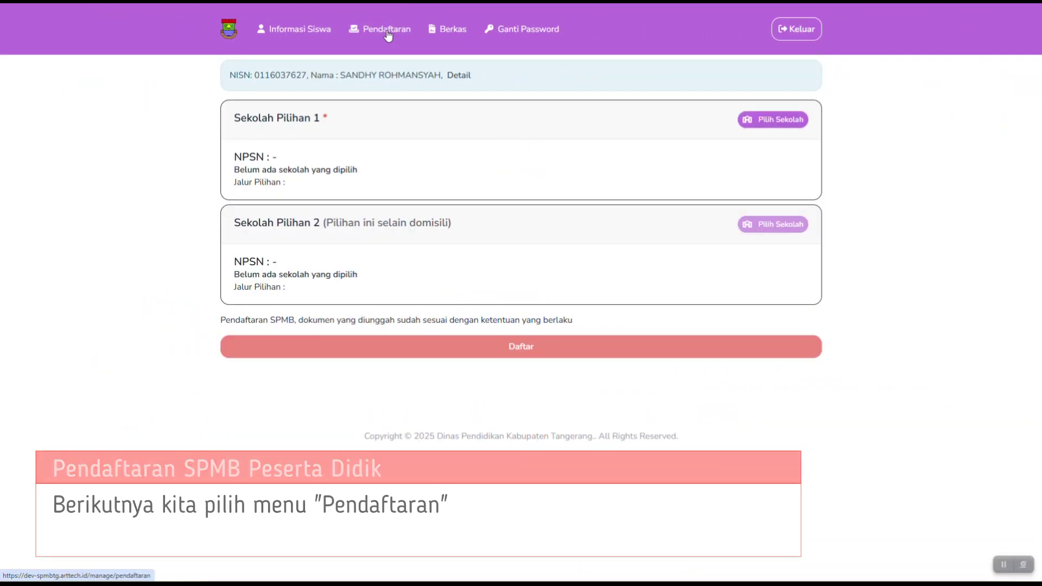
{"action": "left_click_drag", "start_coordinate": [233, 118], "coordinate": [336, 121]}
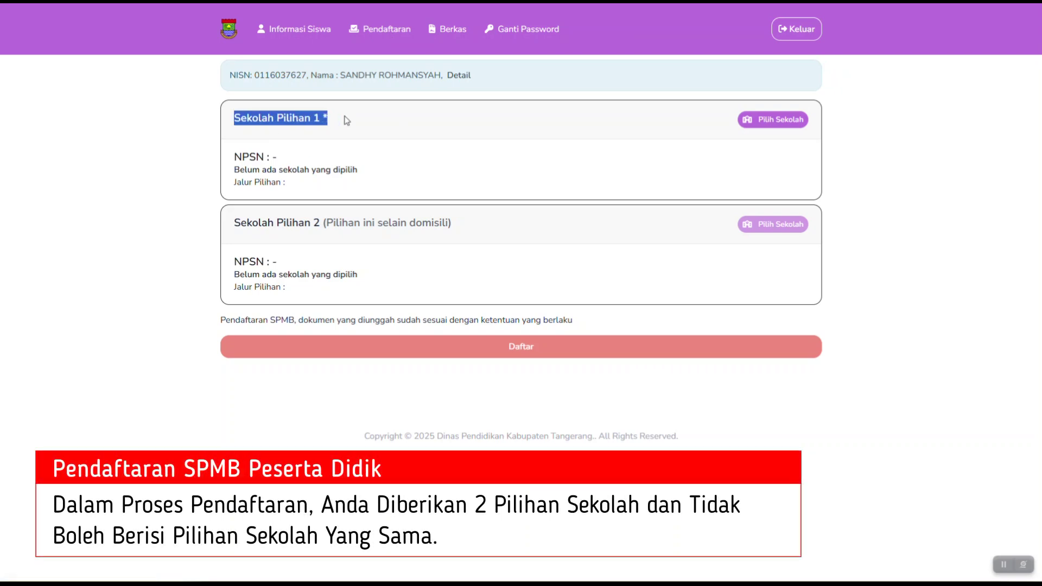
{"action": "left_click_drag", "start_coordinate": [232, 222], "coordinate": [460, 235]}
{"action": "left_click", "coordinate": [467, 230]}
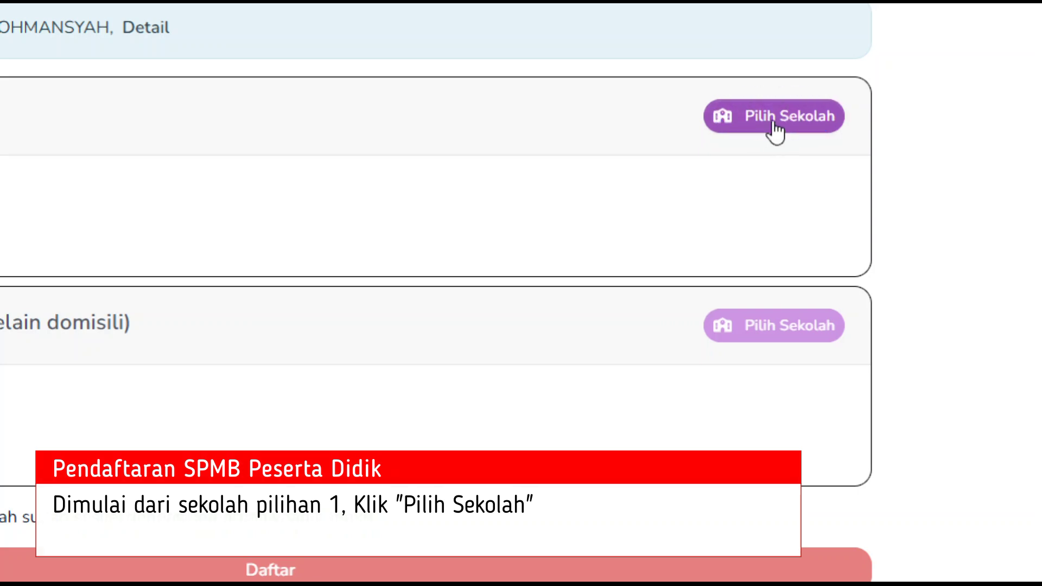
Step: Choose SMPN 1 PAGEDANGAN as Sekolah Pilihan 1 using the Domisili admission path
{"action": "left_click", "coordinate": [775, 121]}
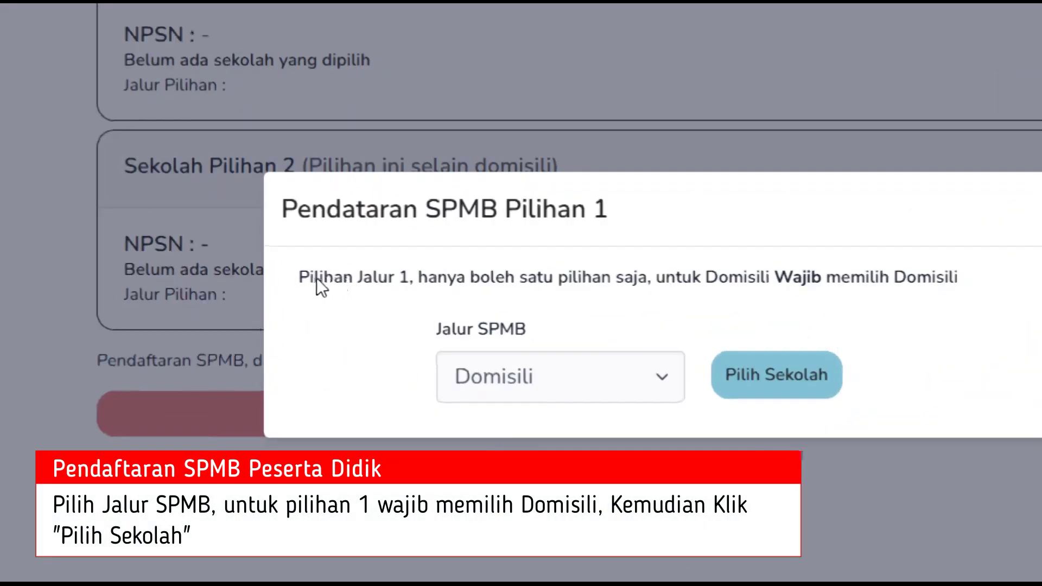
{"action": "left_click_drag", "start_coordinate": [297, 276], "coordinate": [975, 284]}
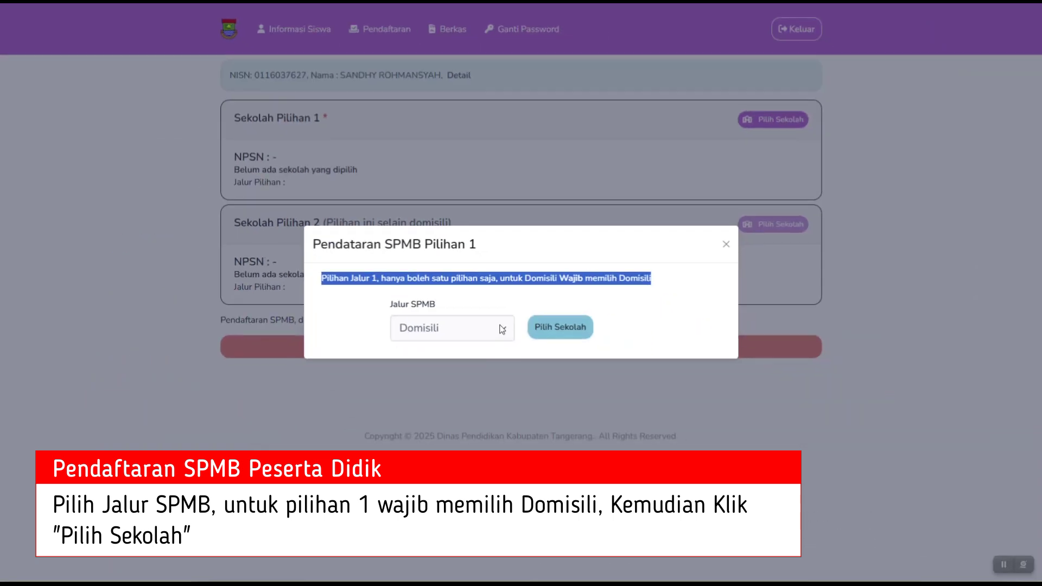
{"action": "left_click", "coordinate": [501, 329]}
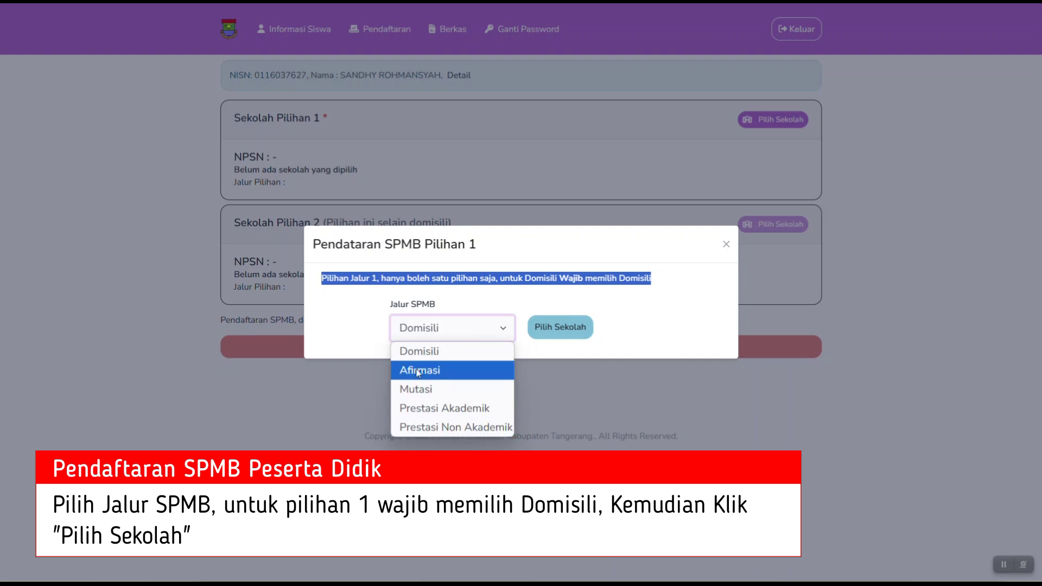
{"action": "left_click", "coordinate": [412, 353]}
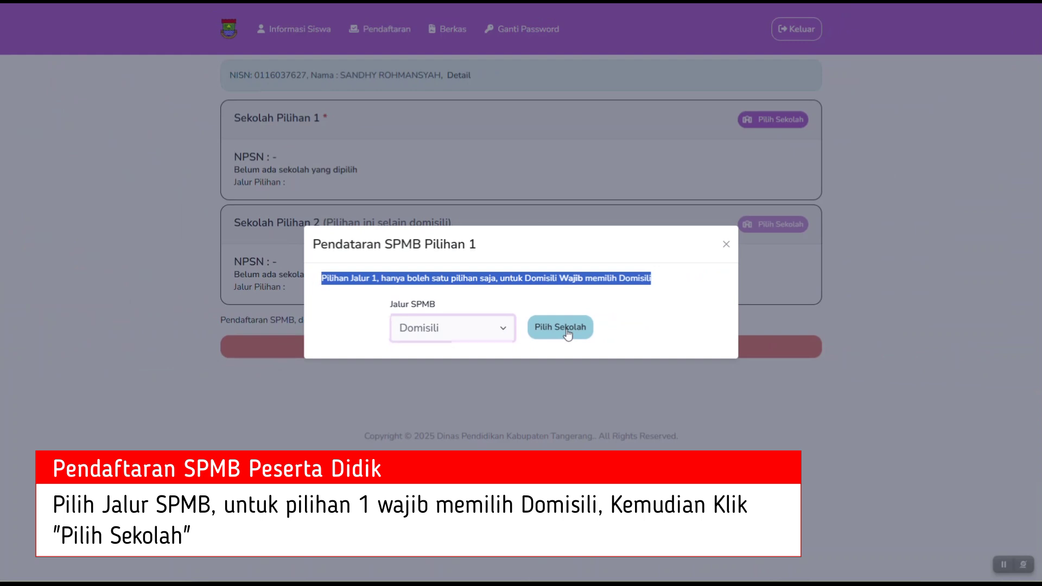
{"action": "left_click", "coordinate": [568, 340]}
{"action": "left_click_drag", "start_coordinate": [207, 109], "coordinate": [740, 116]}
{"action": "left_click", "coordinate": [739, 113]}
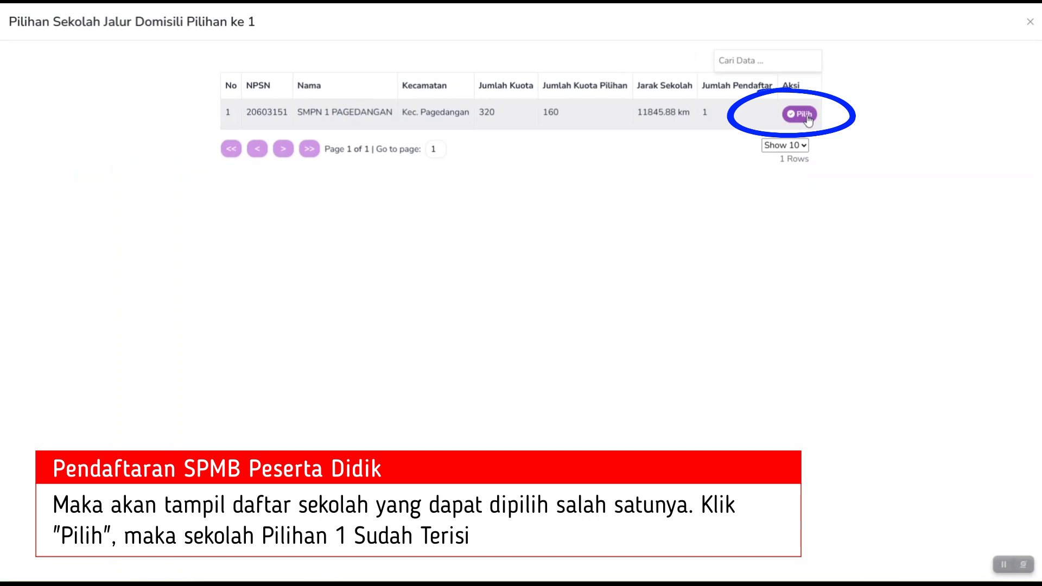
{"action": "left_click", "coordinate": [807, 117]}
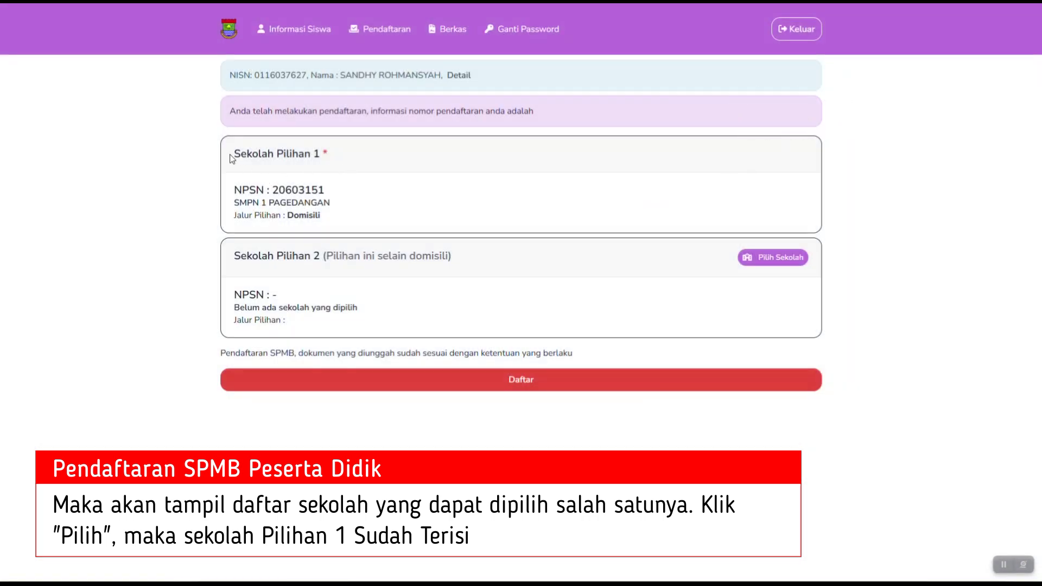
Step: Check the NPSN, school name and admission path recorded for Sekolah Pilihan 1
{"action": "left_click_drag", "start_coordinate": [232, 158], "coordinate": [333, 158]}
{"action": "left_click_drag", "start_coordinate": [234, 188], "coordinate": [329, 225]}
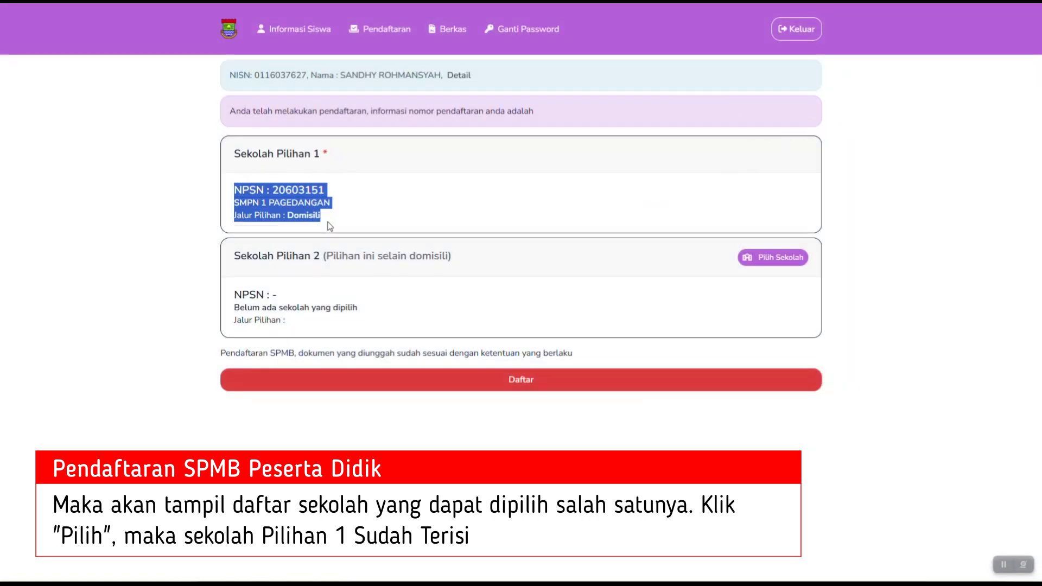
{"action": "left_click", "coordinate": [338, 220]}
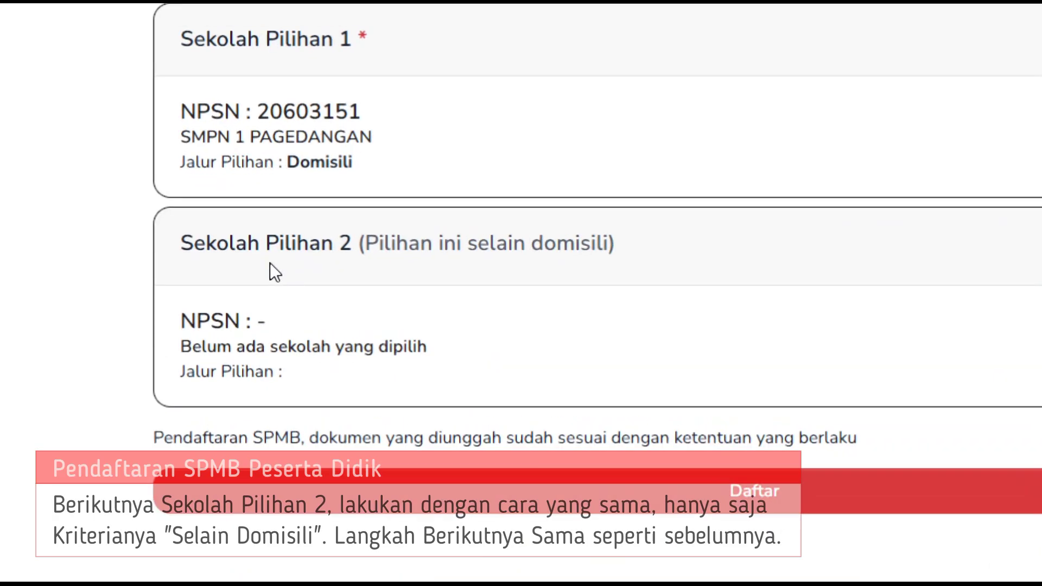
Step: Start Sekolah Pilihan 2 with the Prestasi Akademik admission path and open its list of available schools
{"action": "left_click_drag", "start_coordinate": [174, 242], "coordinate": [647, 246]}
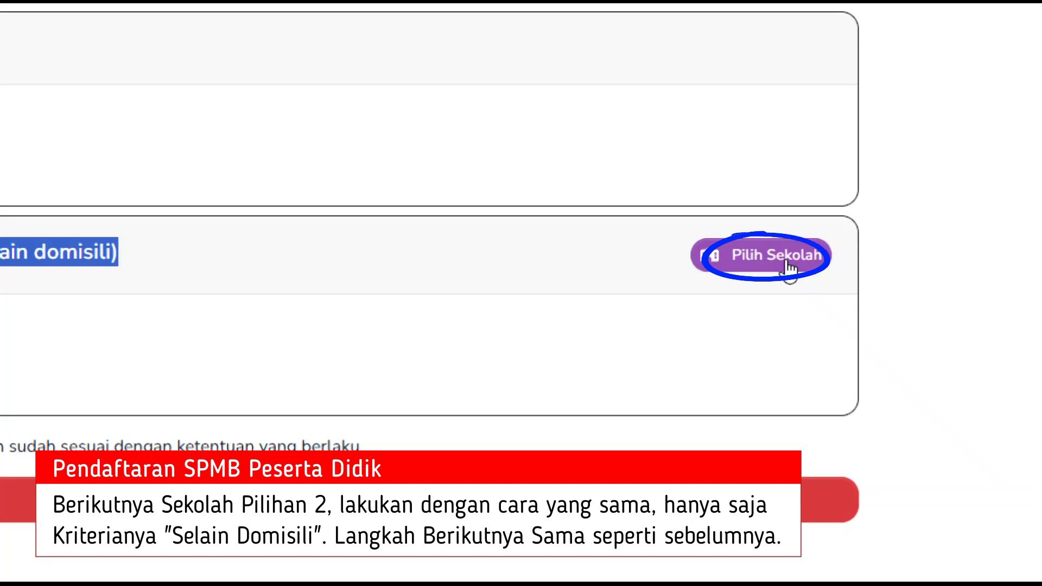
{"action": "left_click", "coordinate": [788, 266]}
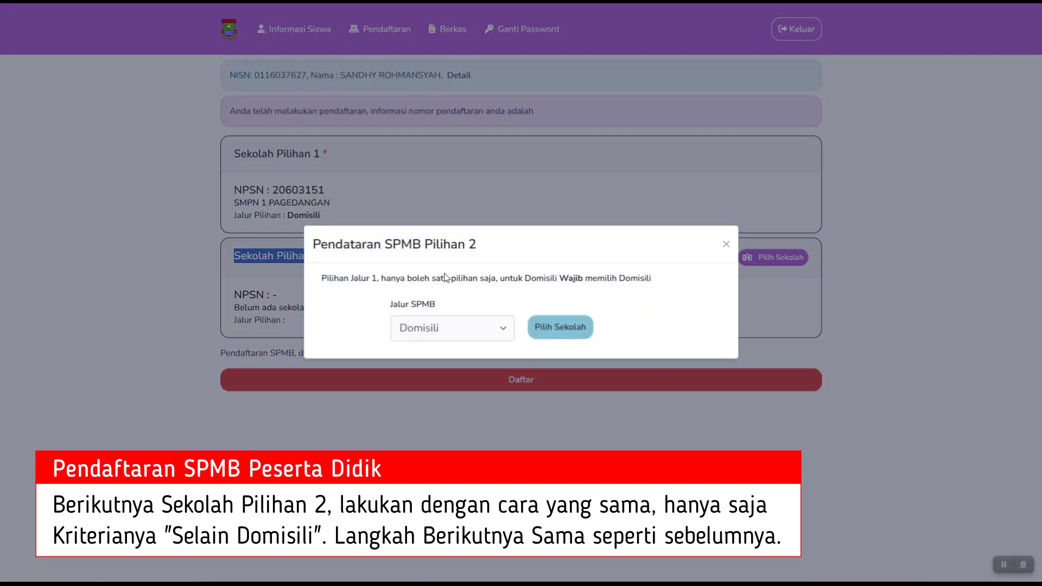
{"action": "left_click", "coordinate": [457, 335]}
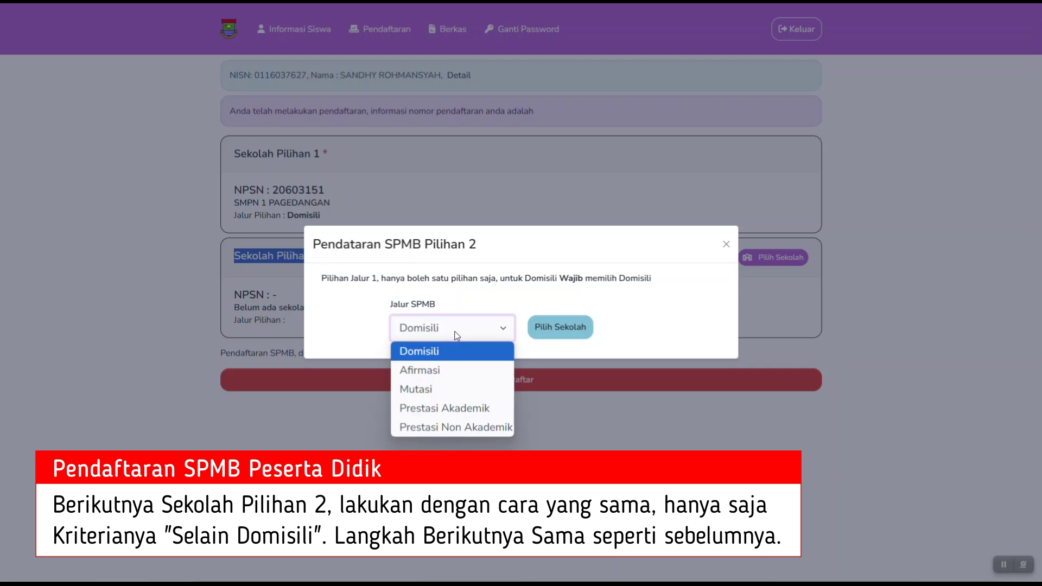
{"action": "left_click", "coordinate": [441, 405]}
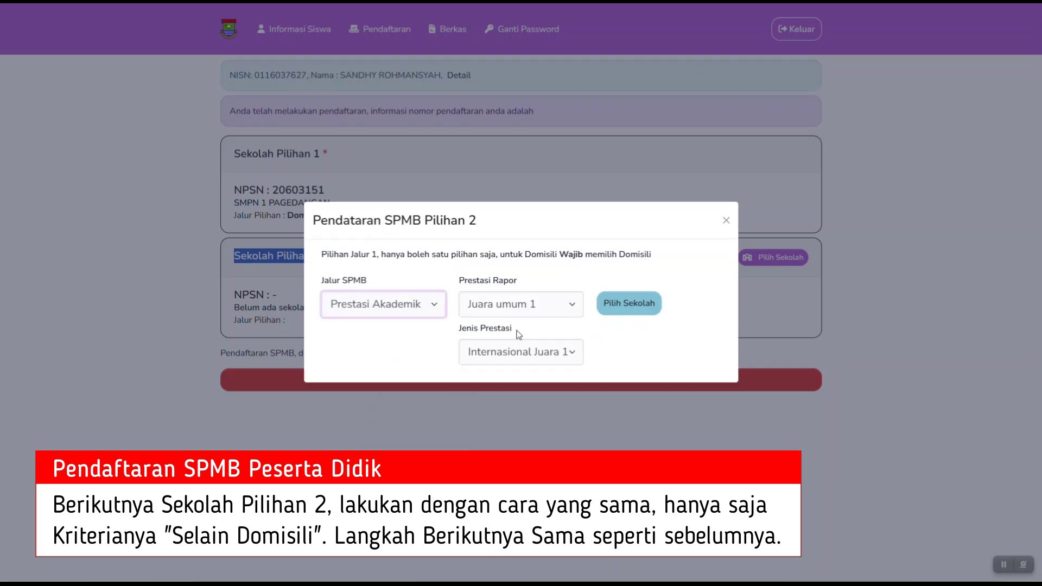
{"action": "left_click", "coordinate": [539, 307]}
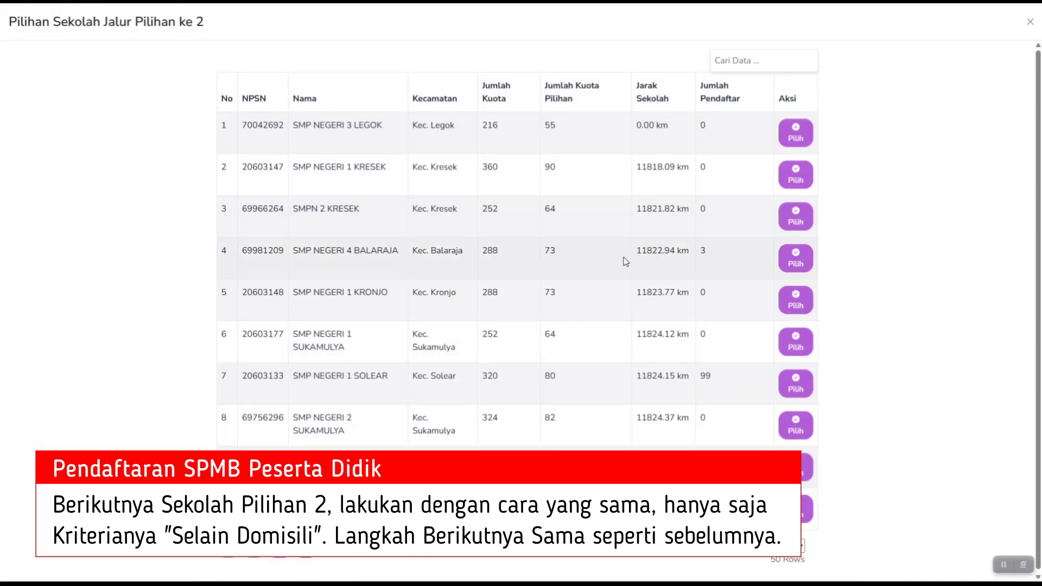
Step: Search the school list for "bala" and choose SMP NEGERI 4 BALARAJA as Sekolah Pilihan 2
{"action": "left_click", "coordinate": [726, 64]}
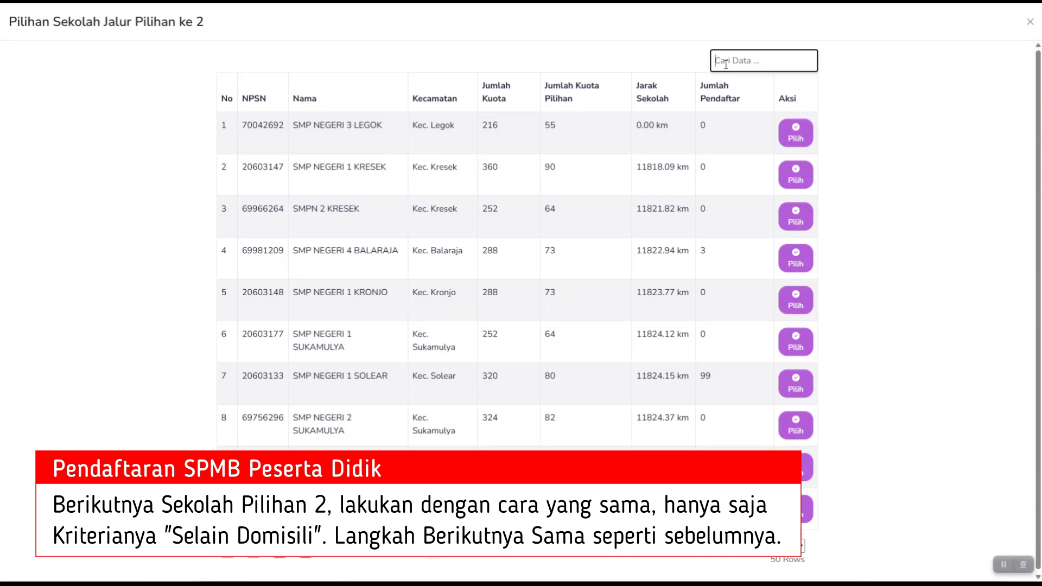
{"action": "type", "text": "bala"}
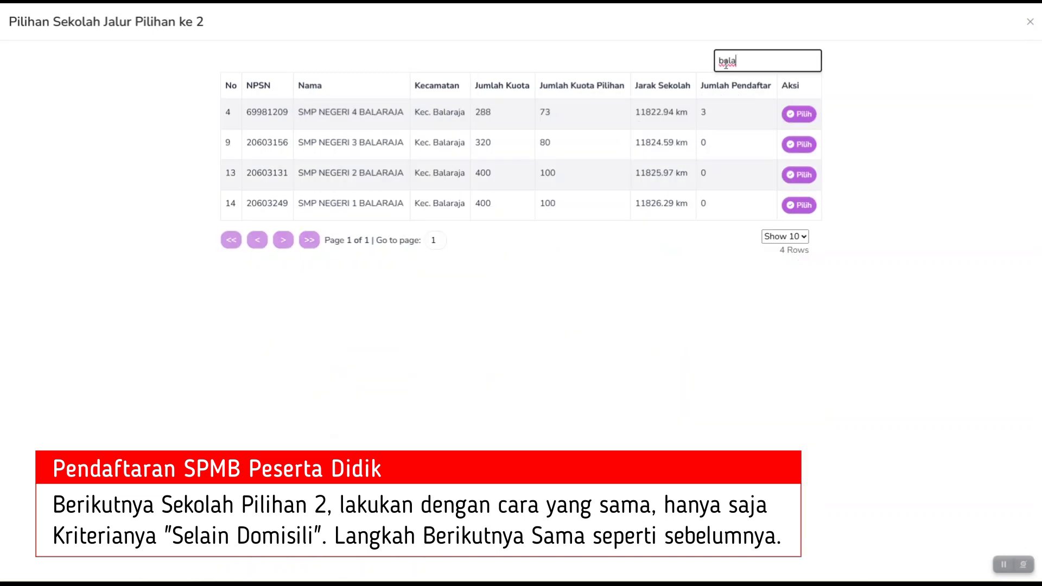
{"action": "left_click_drag", "start_coordinate": [235, 115], "coordinate": [758, 125]}
{"action": "left_click", "coordinate": [750, 117]}
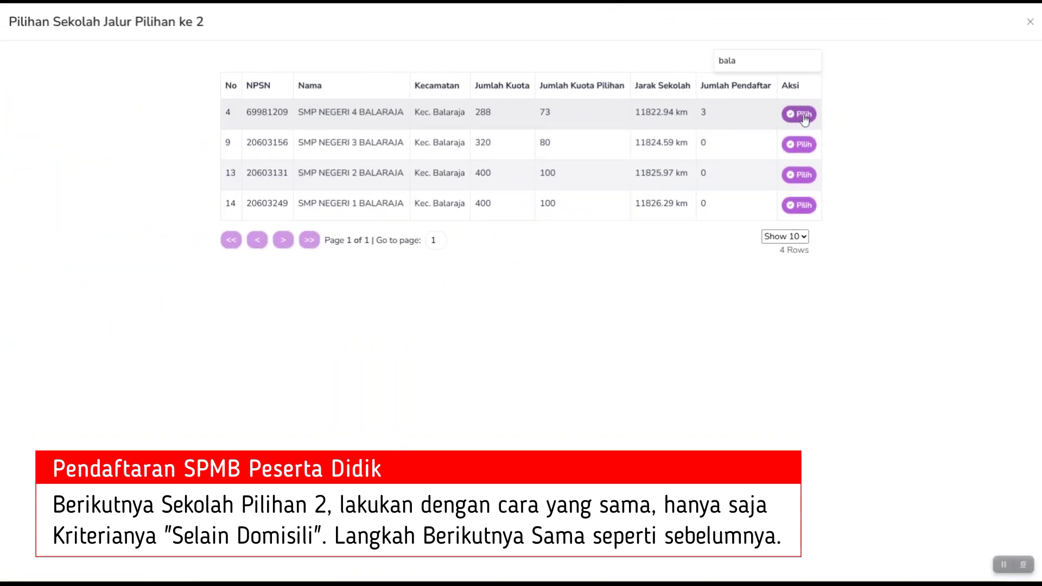
{"action": "left_click", "coordinate": [803, 115]}
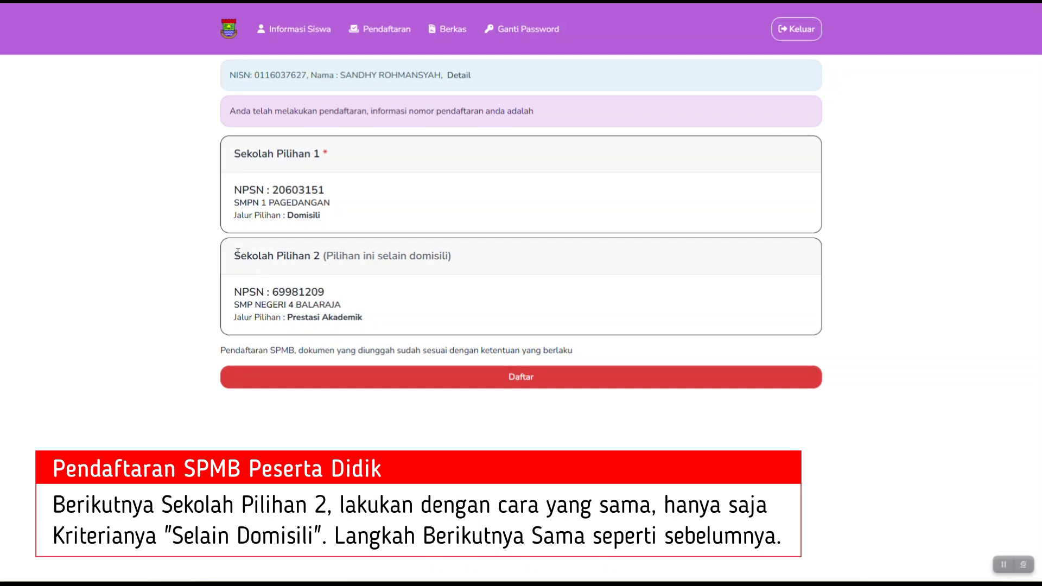
{"action": "left_click_drag", "start_coordinate": [229, 249], "coordinate": [468, 258]}
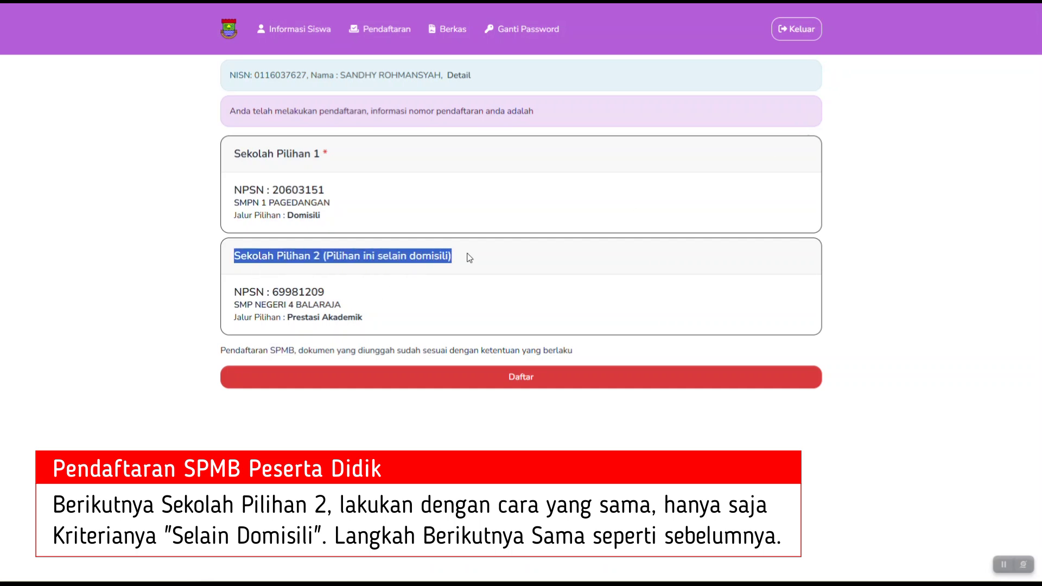
{"action": "left_click", "coordinate": [505, 271]}
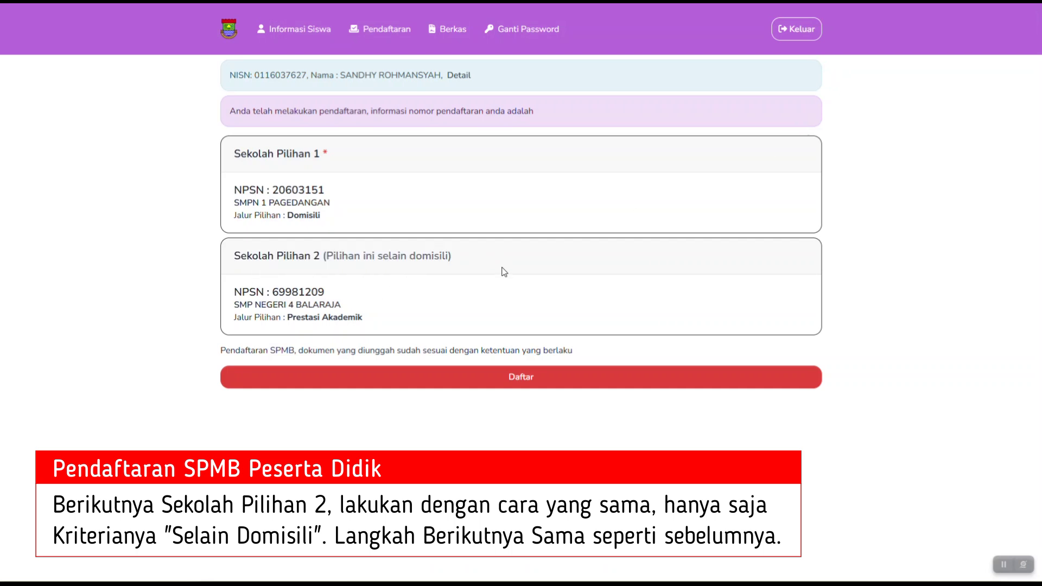
Step: Submit the registration after reviewing Sekolah Pilihan 1 and Sekolah Pilihan 2 in the confirmation
{"action": "left_click", "coordinate": [522, 377]}
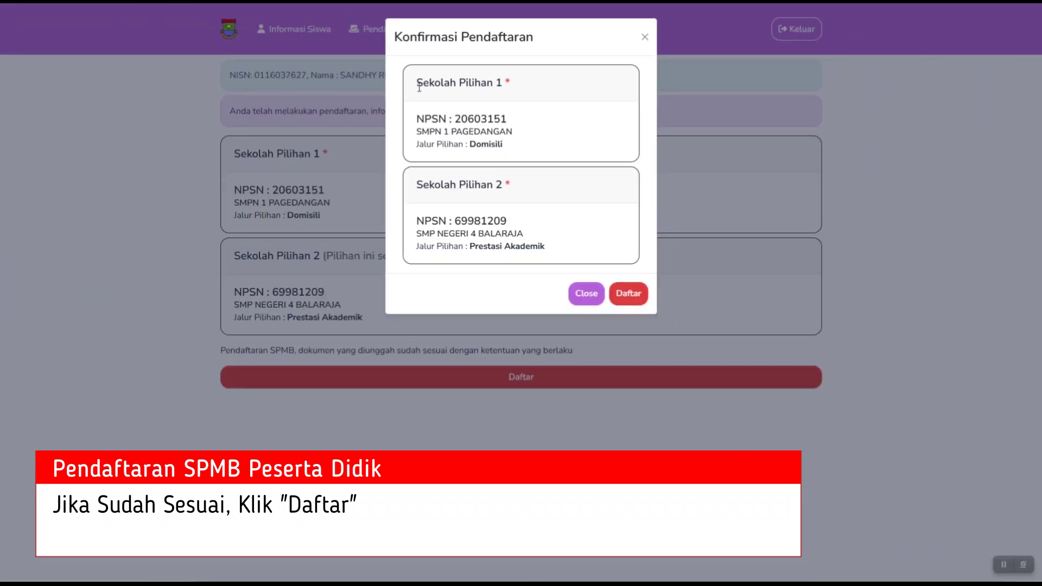
{"action": "left_click_drag", "start_coordinate": [419, 87], "coordinate": [534, 83]}
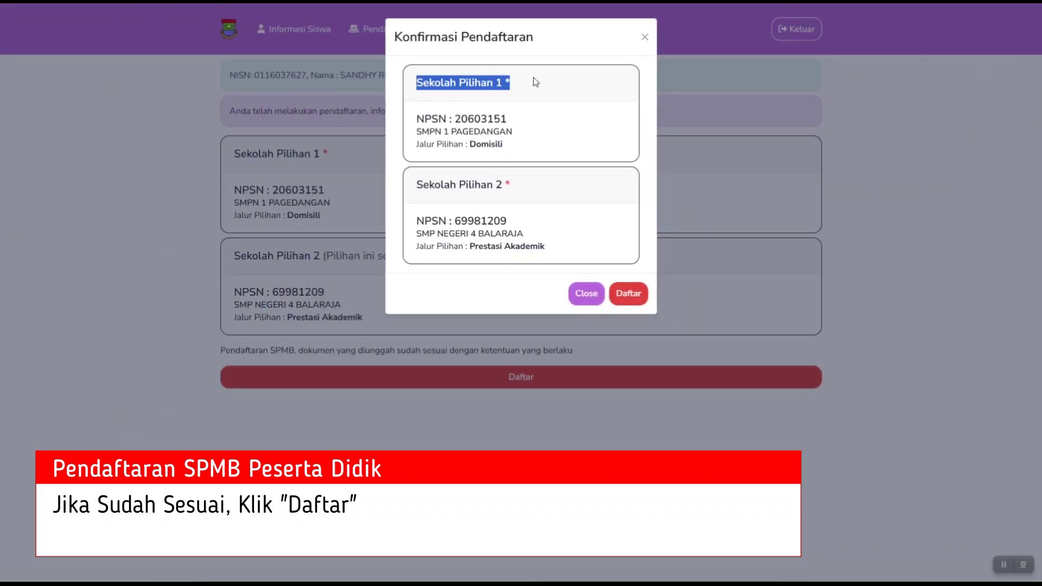
{"action": "left_click_drag", "start_coordinate": [423, 184], "coordinate": [535, 190]}
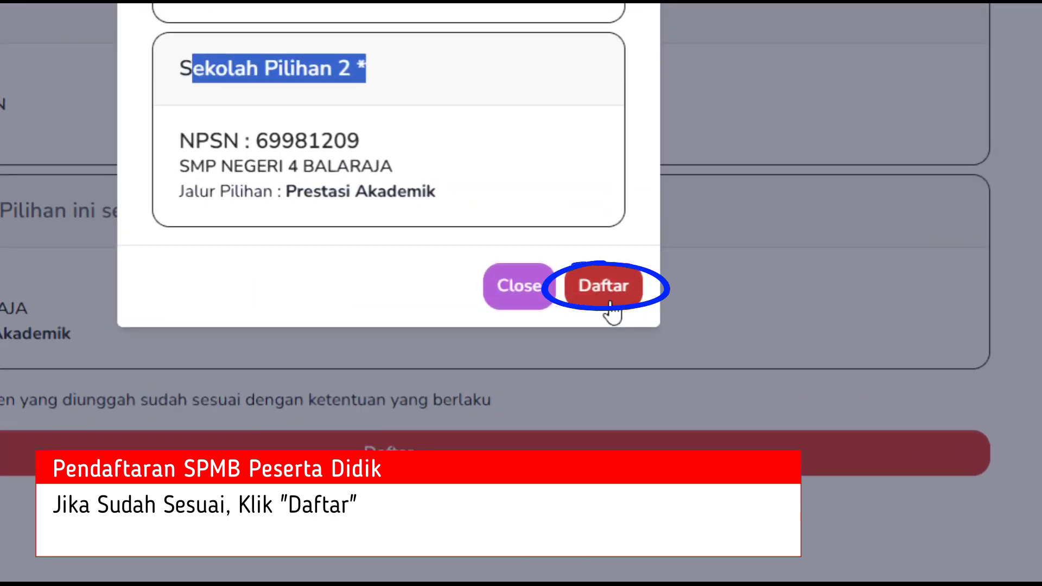
{"action": "left_click", "coordinate": [611, 310]}
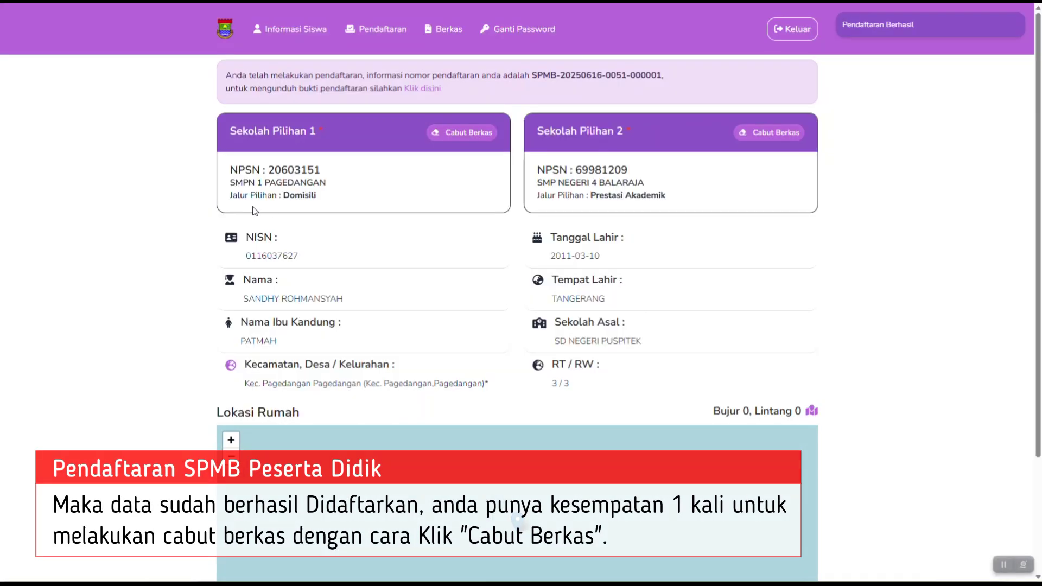
Step: Check both registered school choices and the registration number on the completed Pendaftaran page
{"action": "left_click_drag", "start_coordinate": [230, 132], "coordinate": [302, 132]}
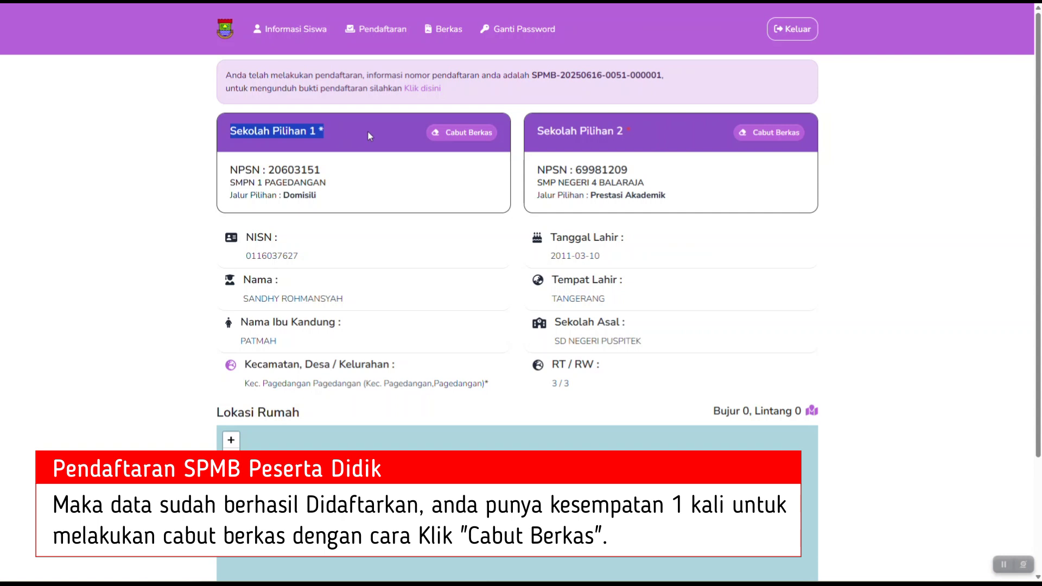
{"action": "left_click_drag", "start_coordinate": [526, 134], "coordinate": [655, 128]}
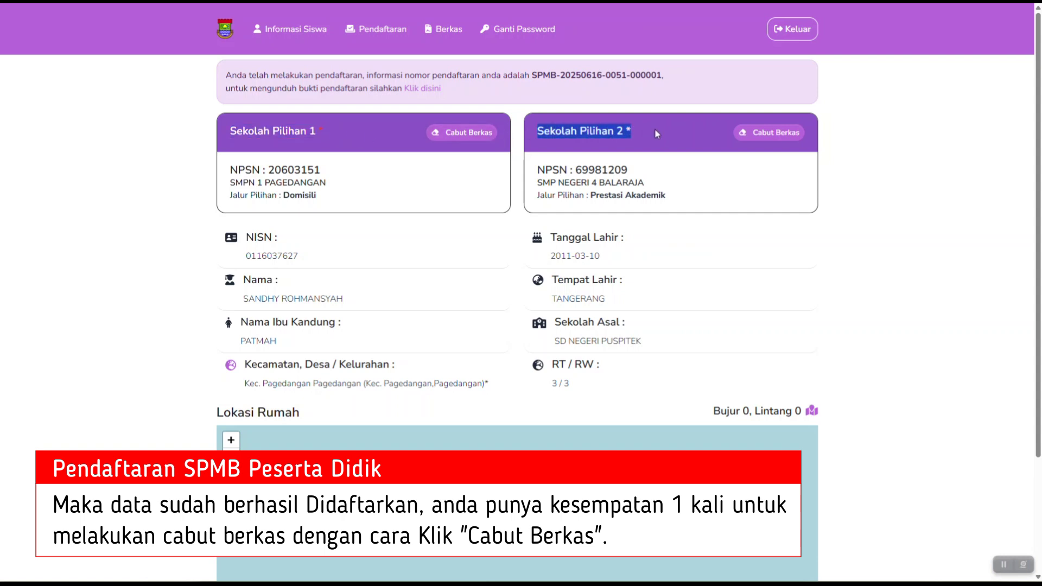
{"action": "left_click", "coordinate": [655, 128]}
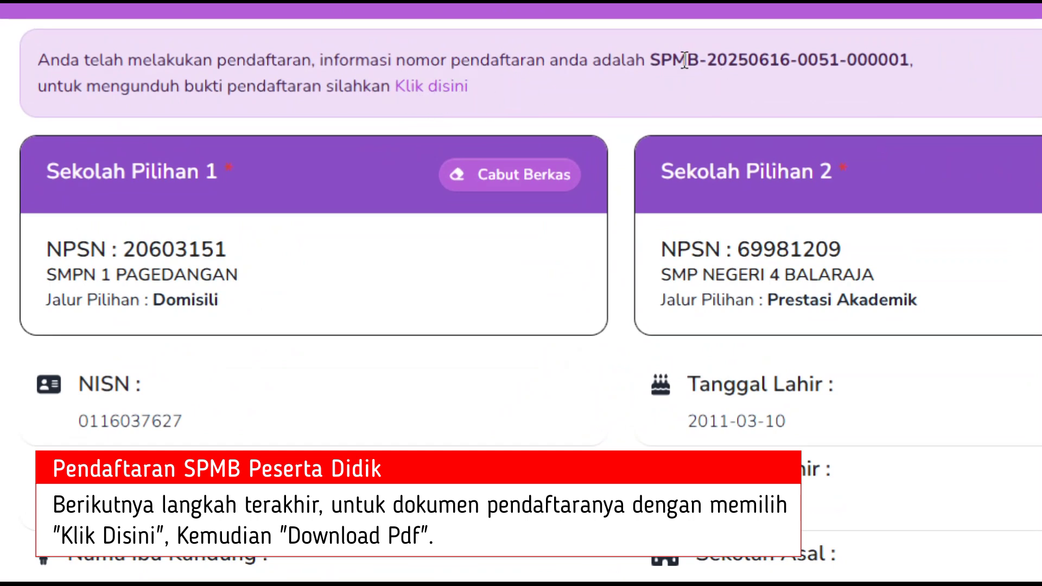
{"action": "left_click_drag", "start_coordinate": [648, 60], "coordinate": [930, 65]}
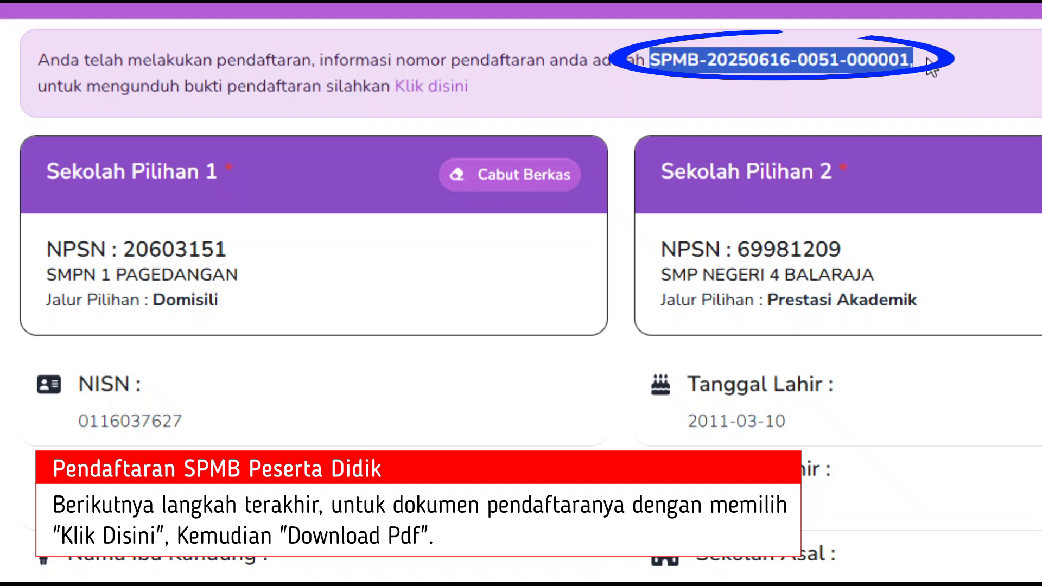